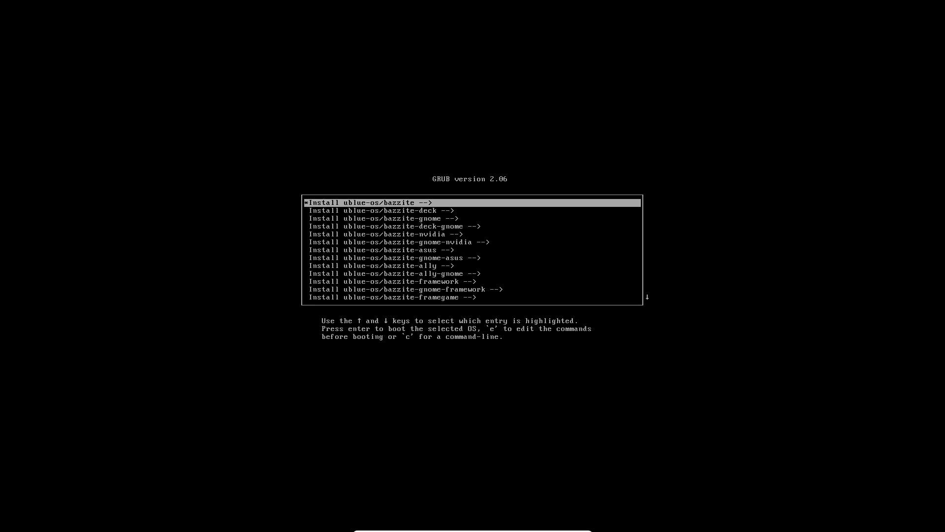
# - Browse the Bazzite GRUB install entries and highlight Install ublue-os/bazzite-gnome
pyautogui.press('Down')
pyautogui.press('Down')
pyautogui.press('Down')
pyautogui.press('Down')
pyautogui.press('Down')
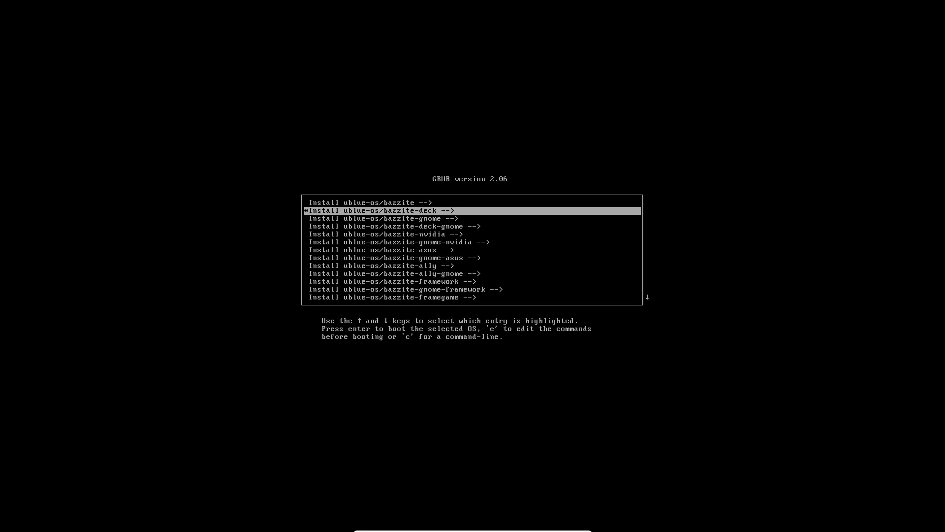
pyautogui.press('Down')
pyautogui.press('Down')
pyautogui.press('Down')
pyautogui.press('Down')
pyautogui.press('Down')
pyautogui.press('Down')
pyautogui.press('Down')
pyautogui.press('Down')
pyautogui.press('Down')
pyautogui.press('Down')
pyautogui.press('Down')
pyautogui.press('Down')
pyautogui.press('Down')
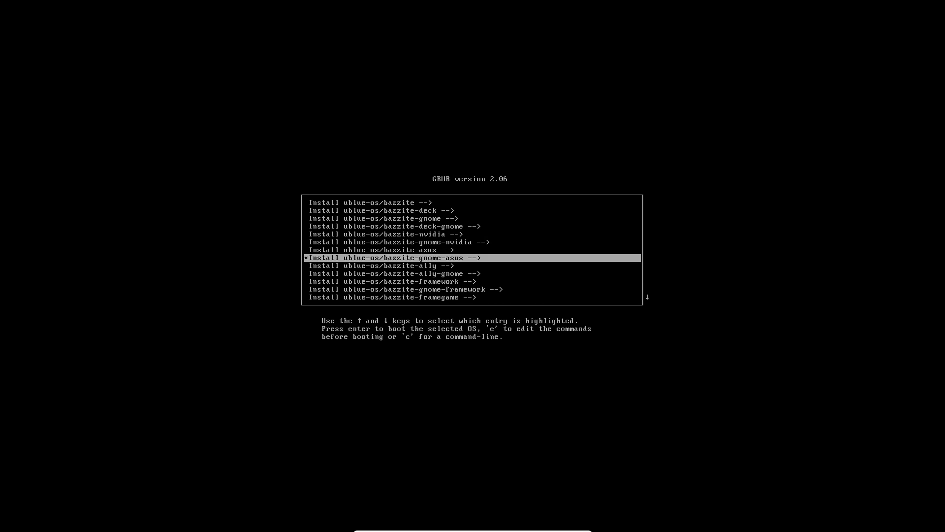
pyautogui.press('Up')
pyautogui.press('Up')
pyautogui.press('Up')
pyautogui.press('Up')
pyautogui.press('Up')
pyautogui.press('Up')
pyautogui.press('Up')
pyautogui.press('Up')
pyautogui.press('Up')
pyautogui.press('Up')
pyautogui.press('Up')
pyautogui.press('Up')
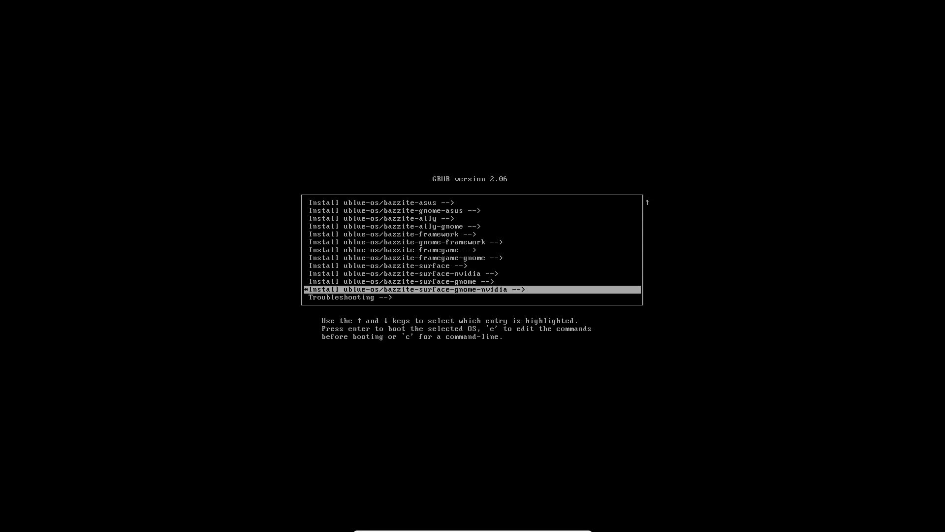
pyautogui.press('Up')
pyautogui.press('Up')
pyautogui.press('Up')
pyautogui.press('Up')
pyautogui.press('Up')
pyautogui.press('Up')
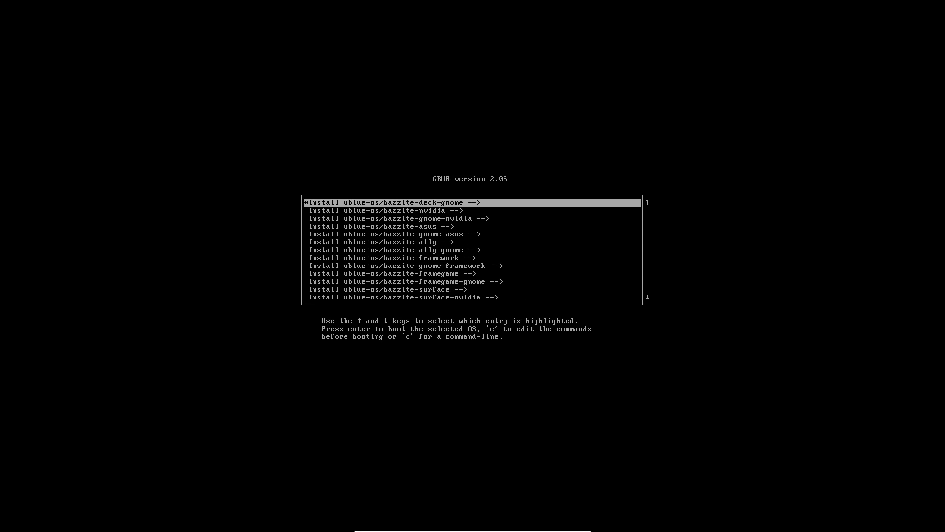
pyautogui.press('Down')
pyautogui.press('Down')
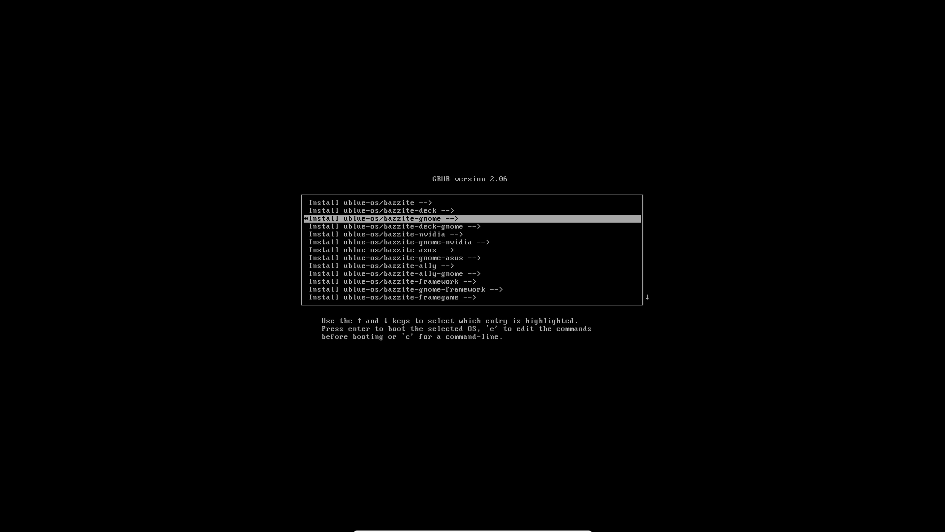
# - Boot 'Install bazzite-gnome:38 (Bazzite GNOME)' to reach the Fedora 38 installer welcome screen
pyautogui.press('Return')
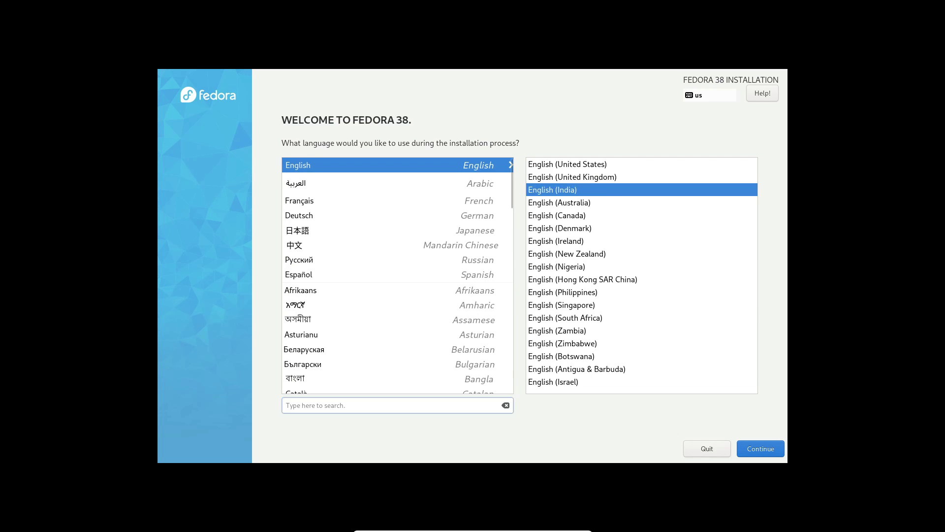
# - Accept the language and keyboard layout, and save automatic storage on the installation disk
pyautogui.press('Return')
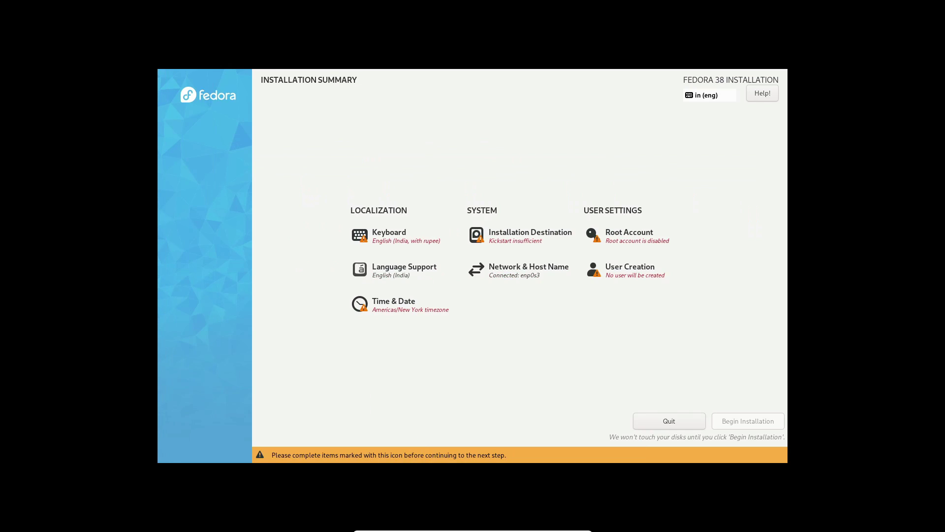
pyautogui.hotkey('alt', 'k')
pyautogui.hotkey('alt', 'd')
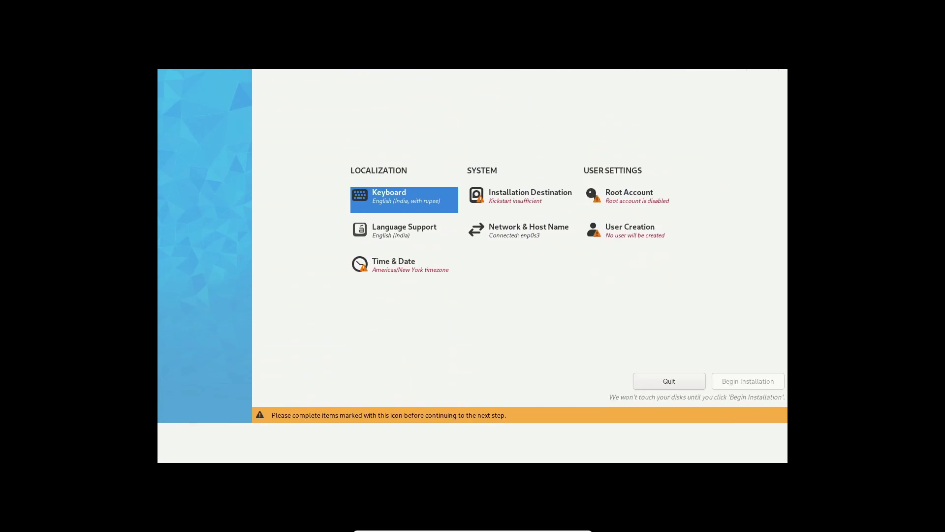
pyautogui.hotkey('alt', 'd')
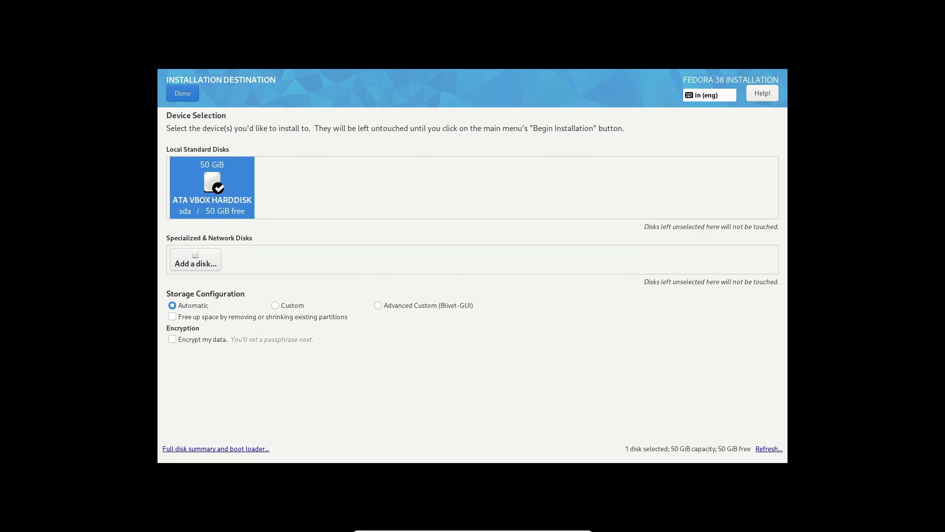
pyautogui.hotkey('alt', 'd')
# - Enable the root account with a root password, accepting the short-password warning
pyautogui.hotkey('alt', 'r')
pyautogui.hotkey('alt', 'e')
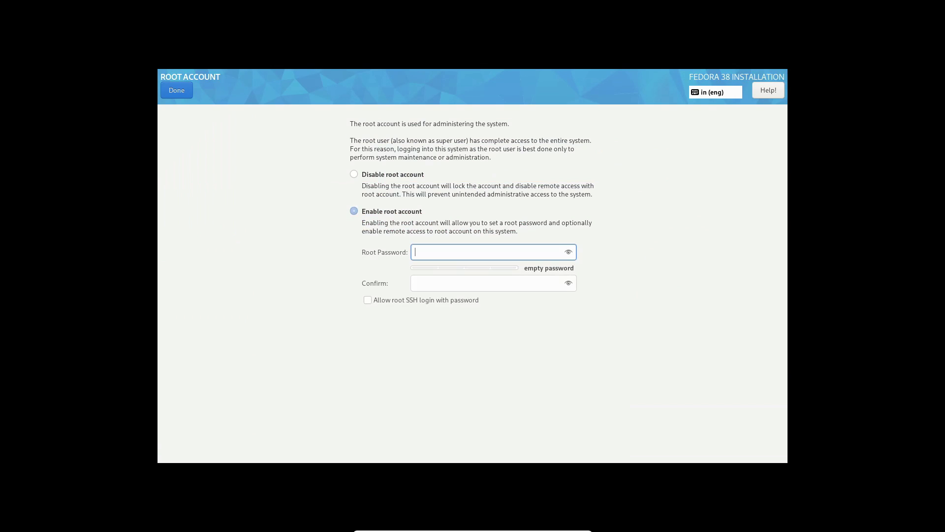
pyautogui.write('root')
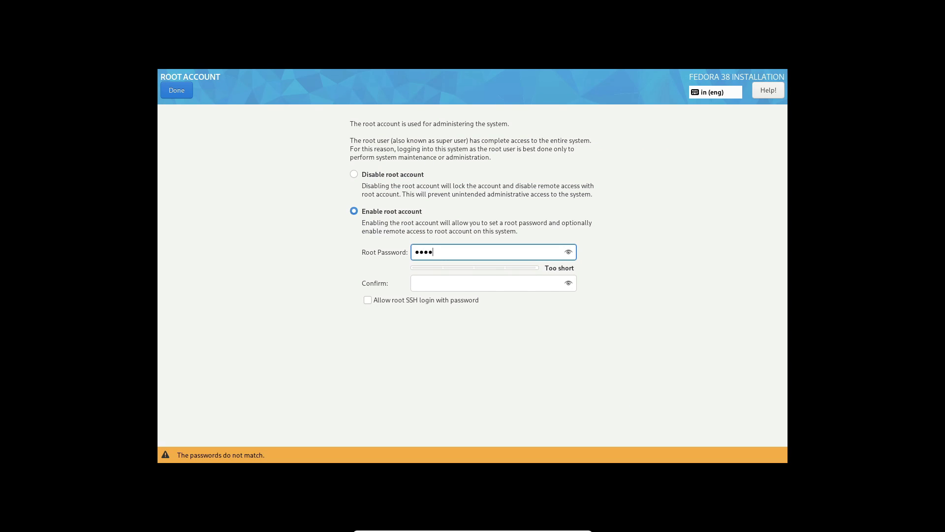
pyautogui.press('Tab')
pyautogui.write('root')
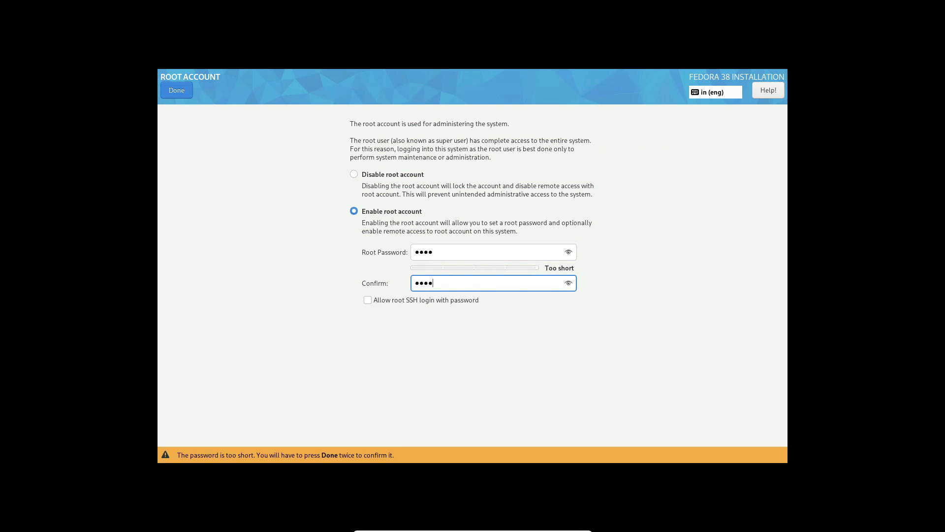
pyautogui.press('Return')
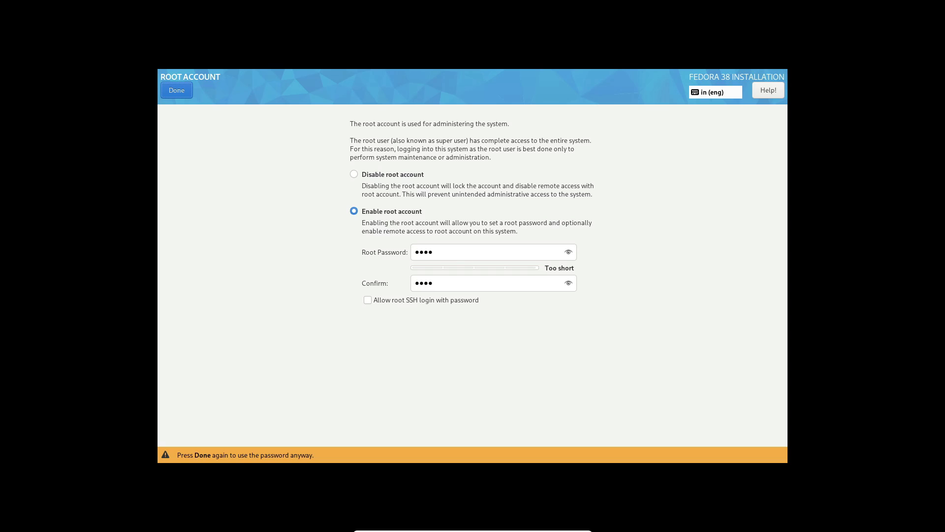
pyautogui.press('Return')
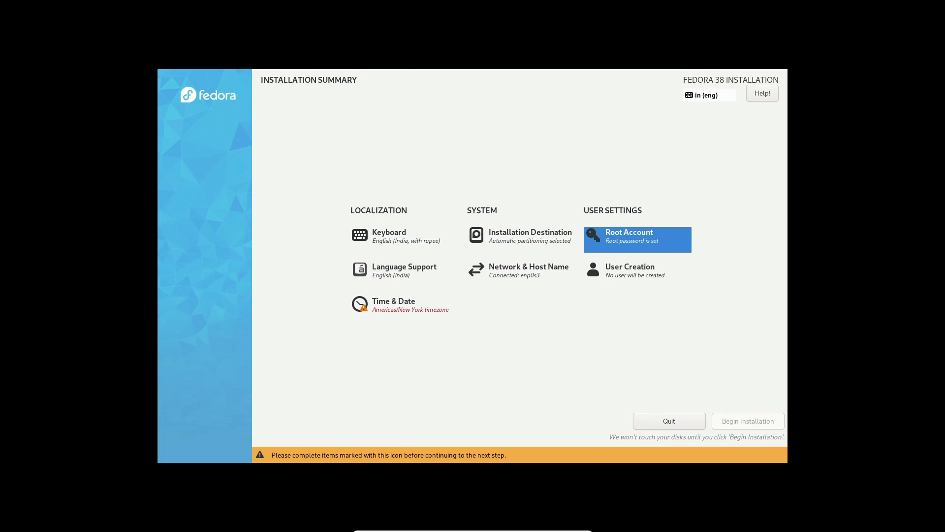
# - Accept the Asia/Kolkata timezone and start a new user by entering the full name
pyautogui.hotkey('alt', 't')
pyautogui.hotkey('alt', 'd')
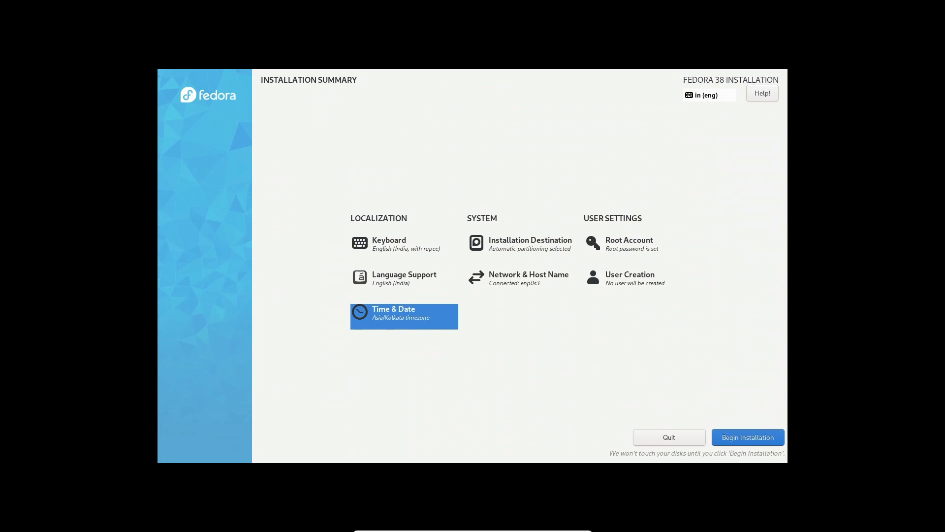
pyautogui.hotkey('alt', 'u')
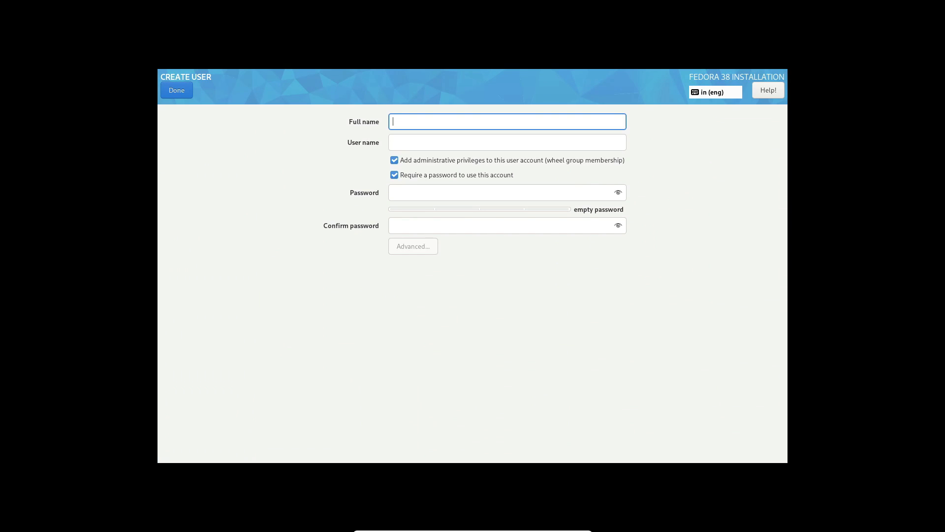
pyautogui.write('coder')
pyautogui.press('Tab')
pyautogui.press('Tab')
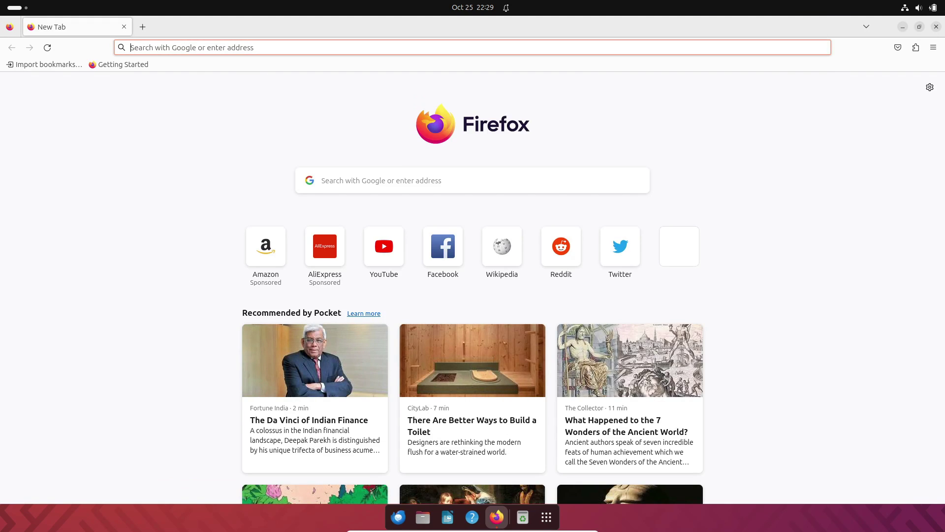
# - Search Google for Ventoy, open ventoy.net and view its Downloads page
pyautogui.write('Ventoy')
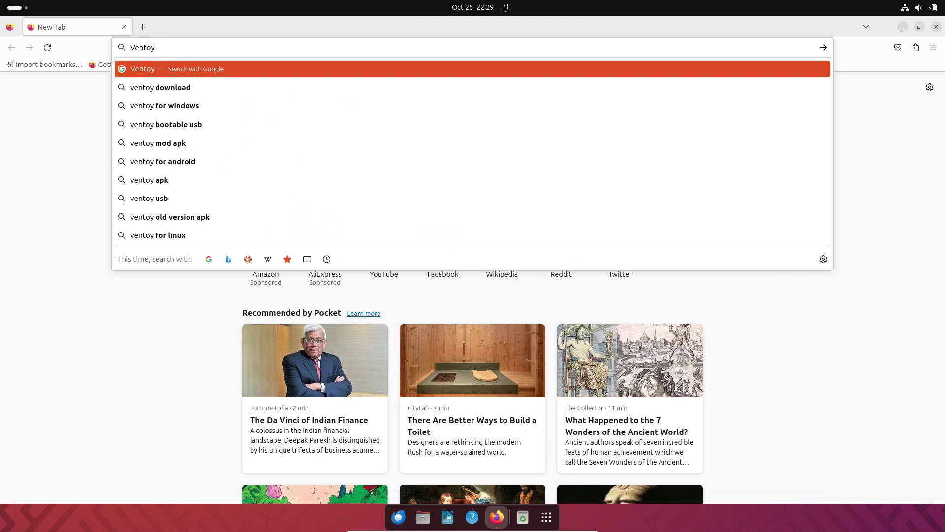
pyautogui.press('Return')
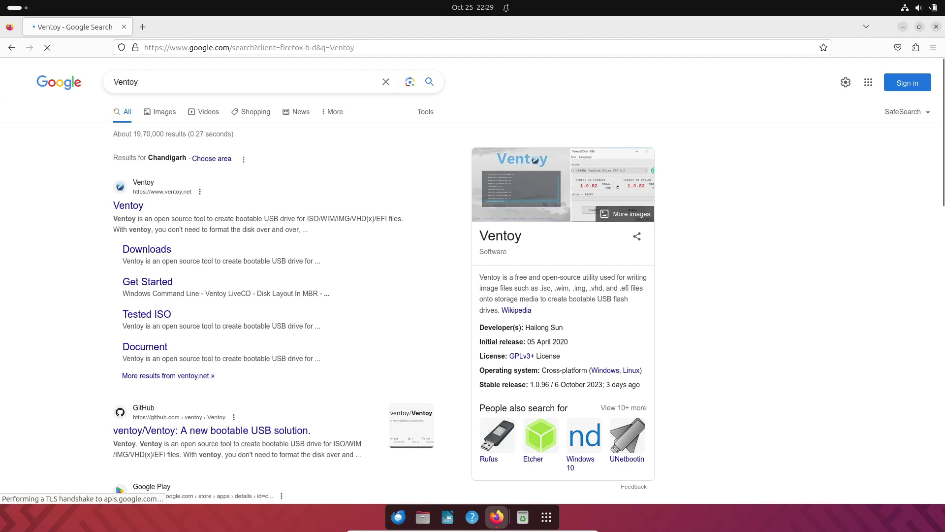
pyautogui.click(128, 206)
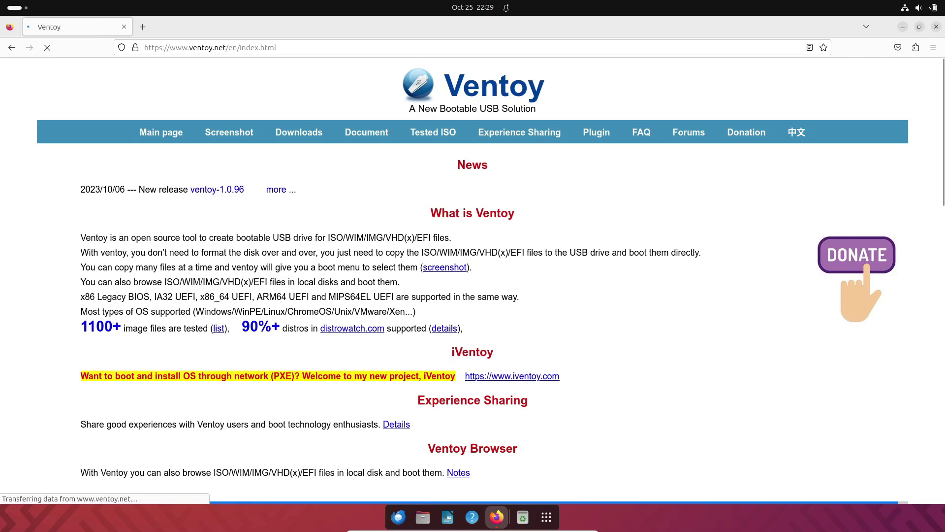
pyautogui.scroll(-15, 299, 132)
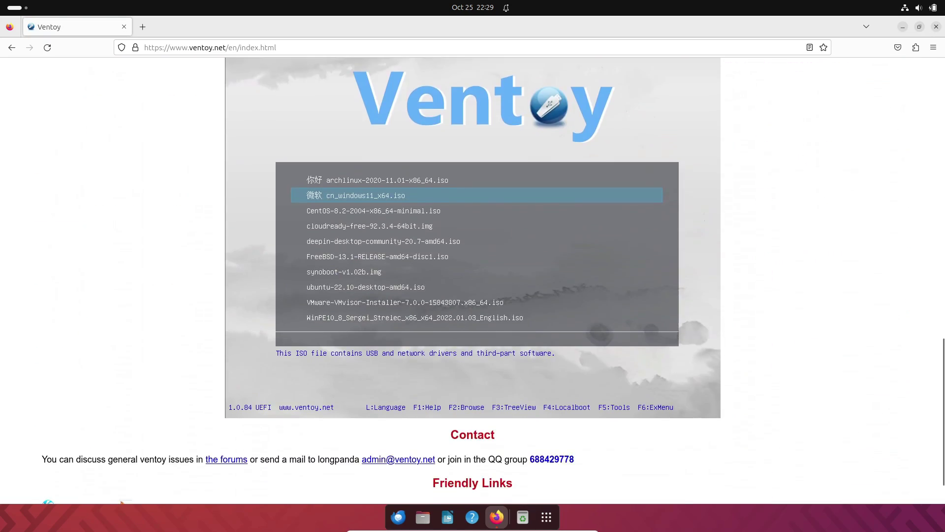
pyautogui.scroll(15, 299, 84)
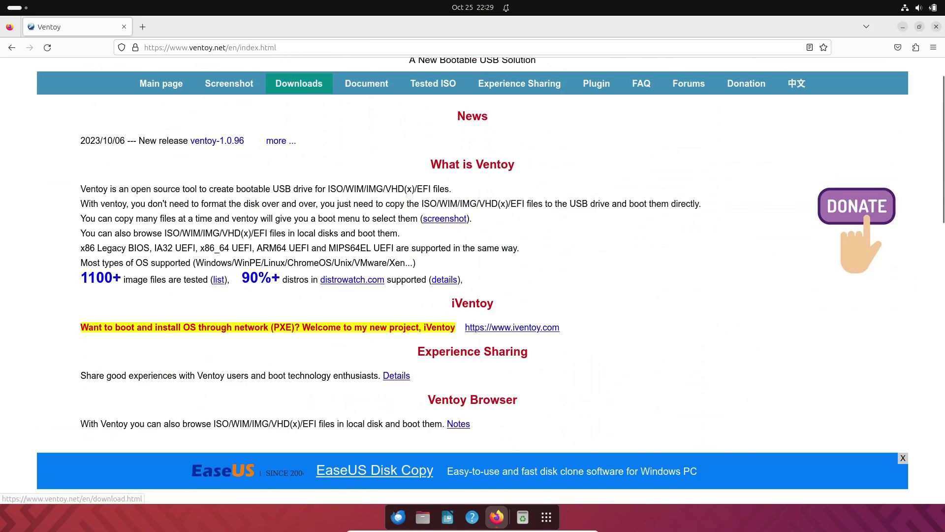
pyautogui.click(298, 84)
pyautogui.scroll(-1, 299, 83)
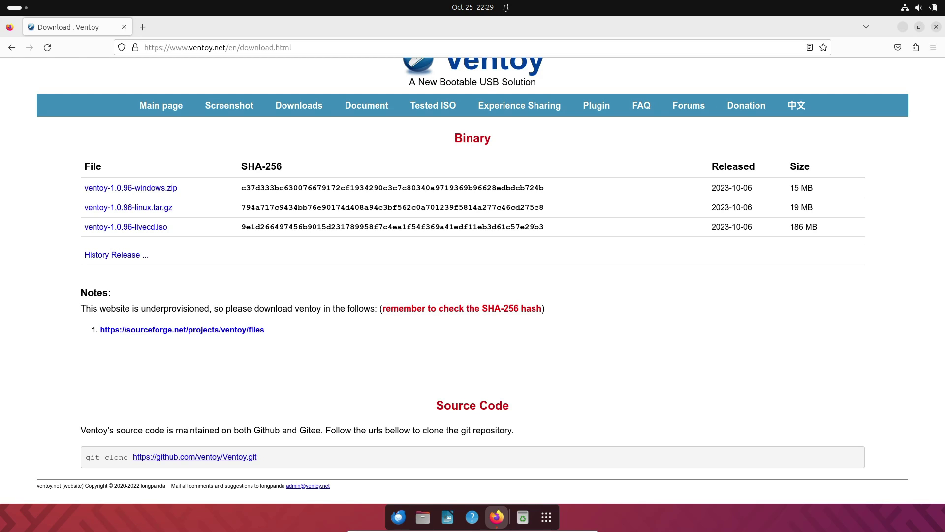
pyautogui.scroll(1, 491, 280)
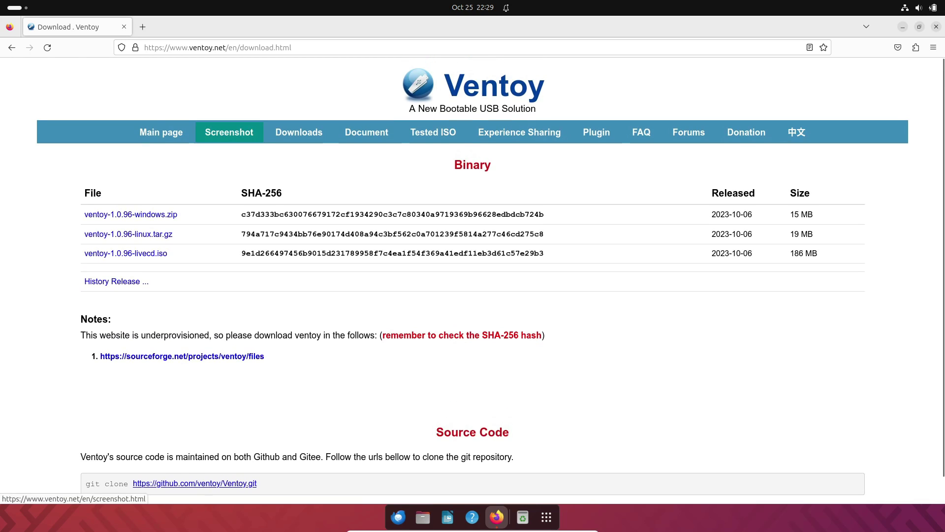
# - Scroll through Ventoy's Screenshot page, then close Firefox
pyautogui.click(229, 132)
pyautogui.scroll(-5, 229, 132)
pyautogui.scroll(-15, 473, 281)
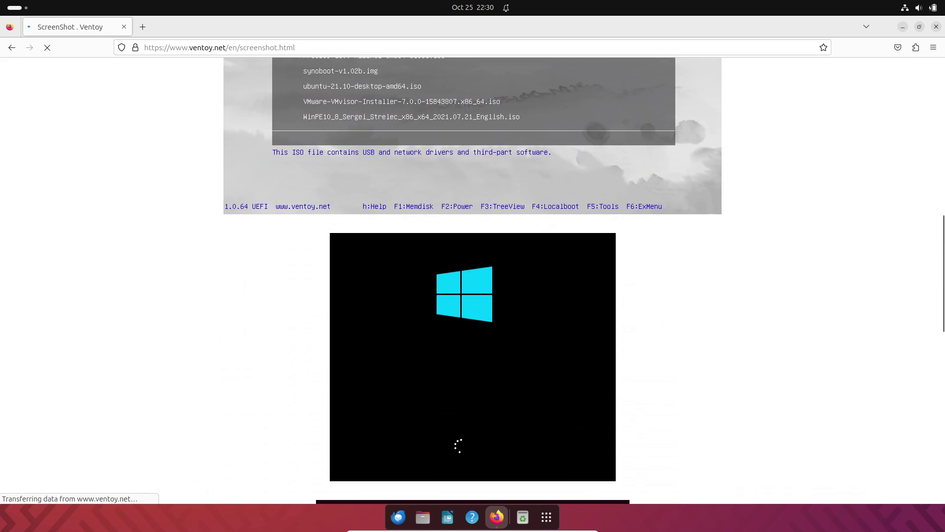
pyautogui.scroll(-15, 473, 281)
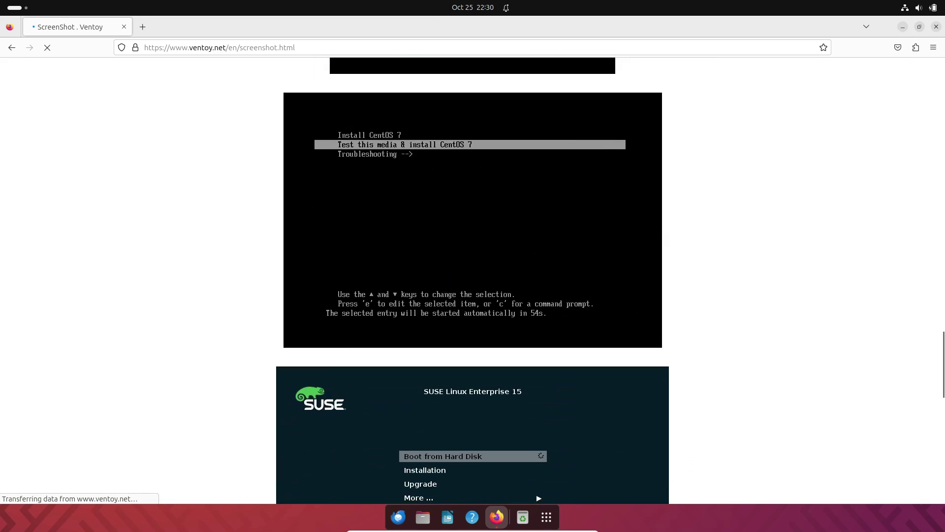
pyautogui.scroll(20, 473, 281)
pyautogui.scroll(15, 472, 281)
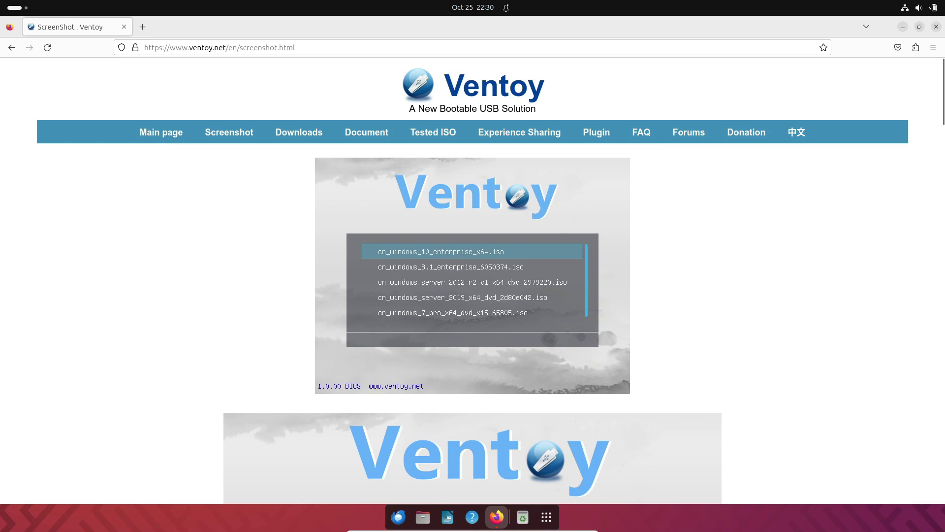
pyautogui.hotkey('alt', 'F4')
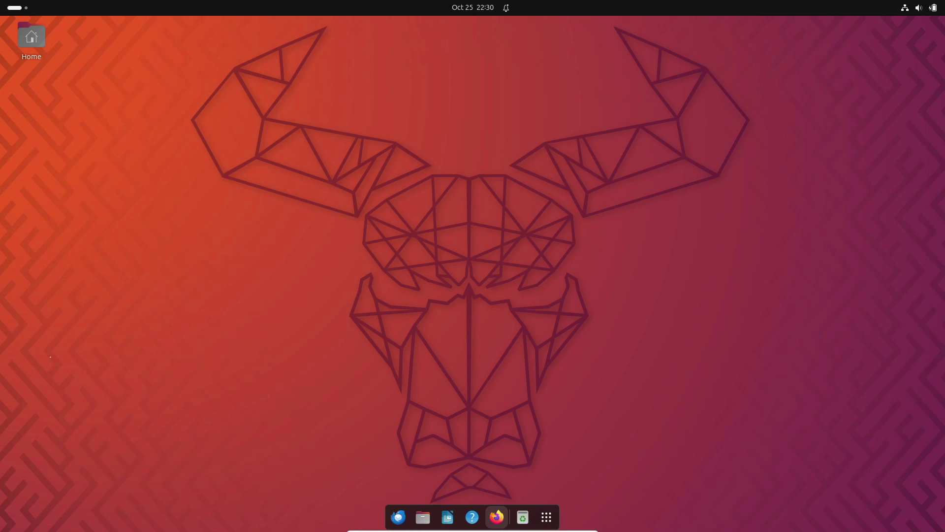
# - Relaunch Firefox, search for UNetbootin and open the unetbootin.github.io homepage
pyautogui.click(497, 517)
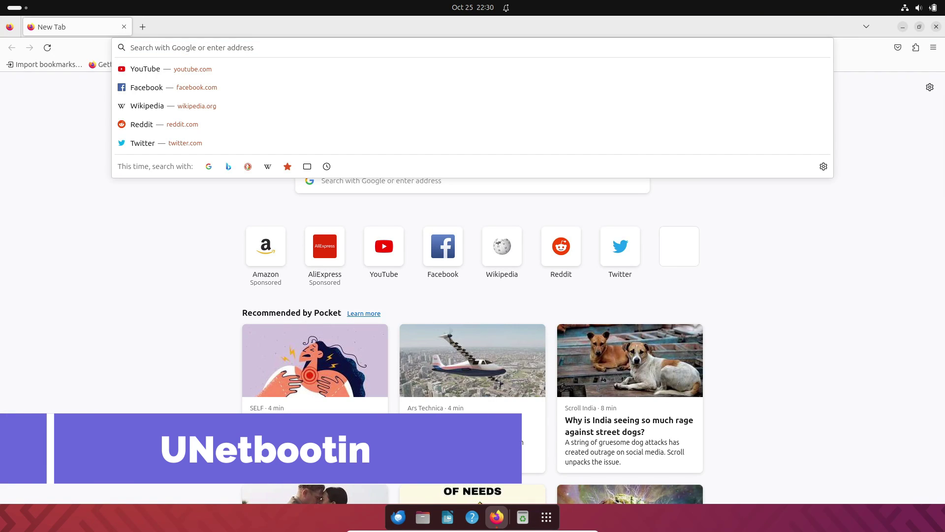
pyautogui.write('UNetboot')
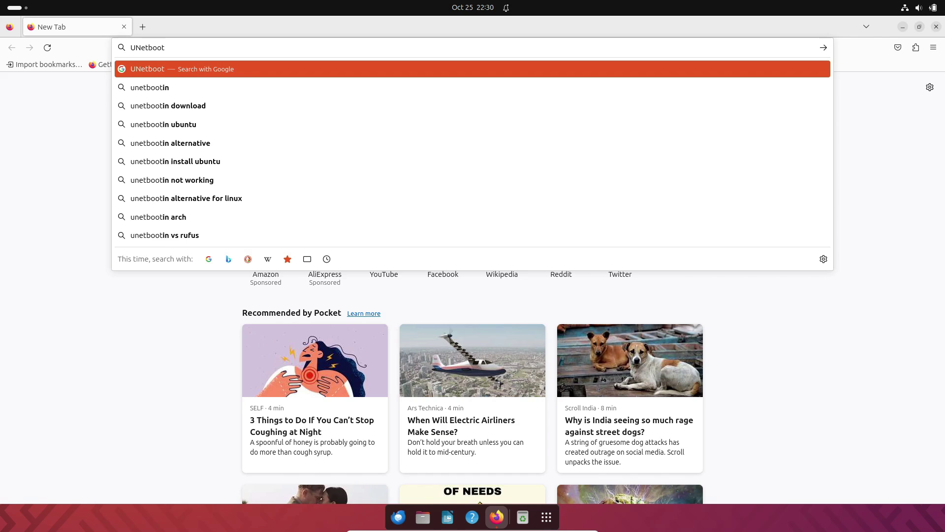
pyautogui.press('Return')
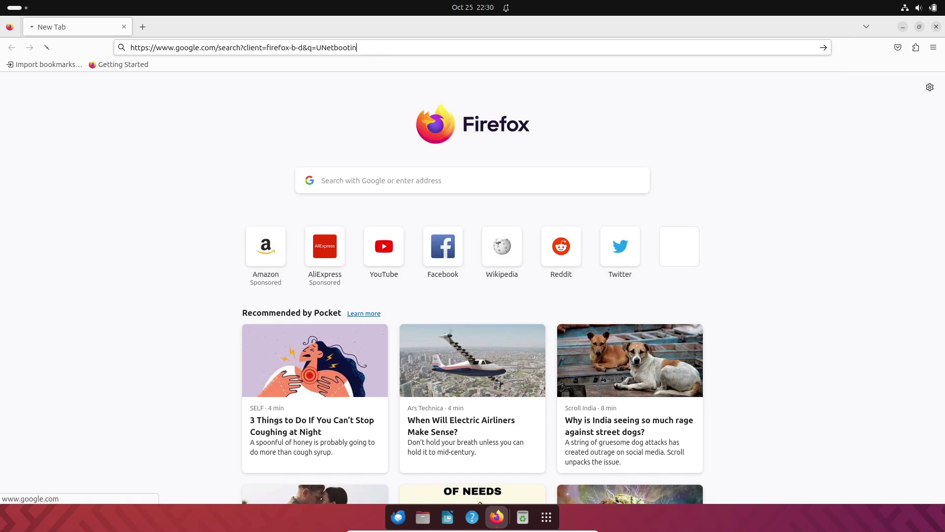
pyautogui.click(207, 175)
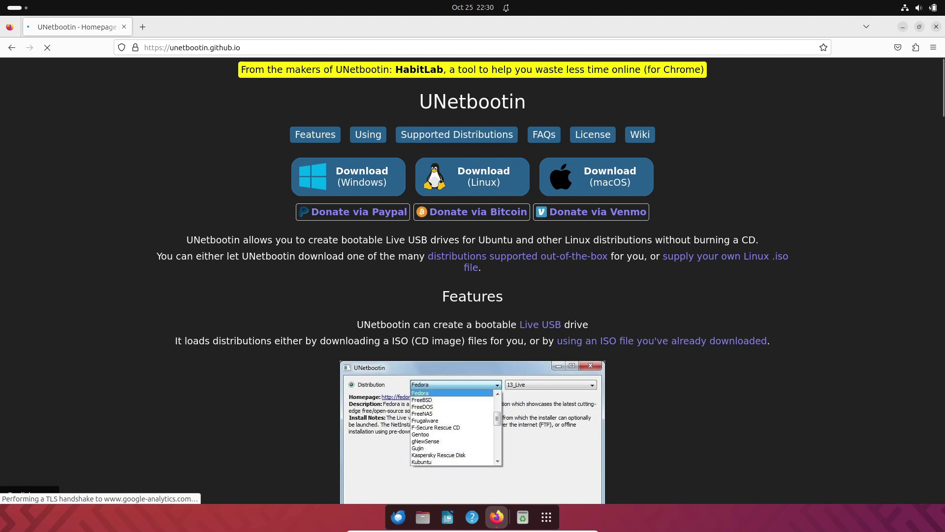
# - Scroll through UNetbootin's features and FAQs, then open the Download (Linux) page
pyautogui.scroll(-8, 473, 281)
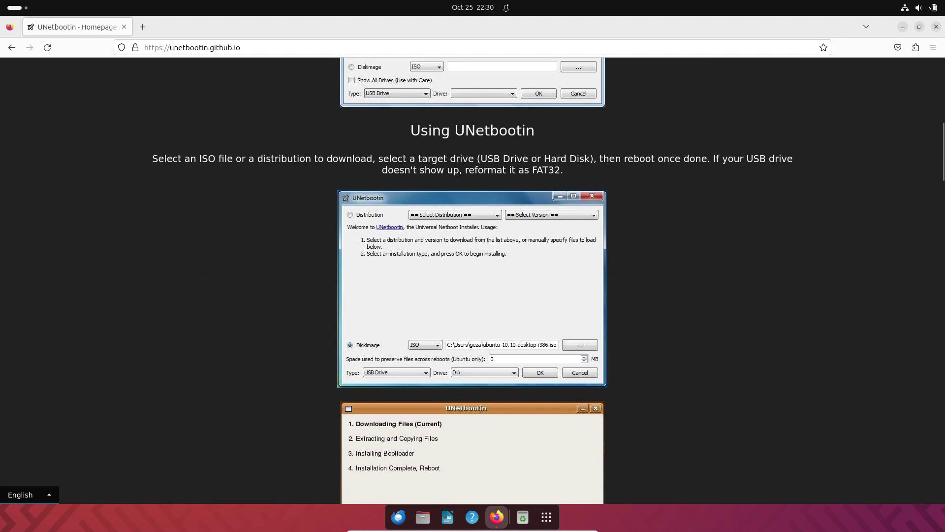
pyautogui.scroll(-10, 473, 280)
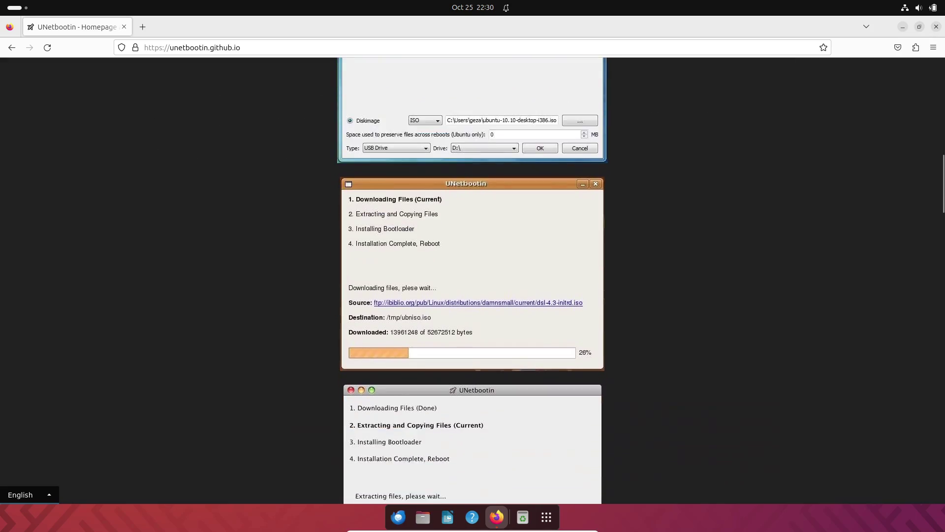
pyautogui.scroll(-15, 473, 280)
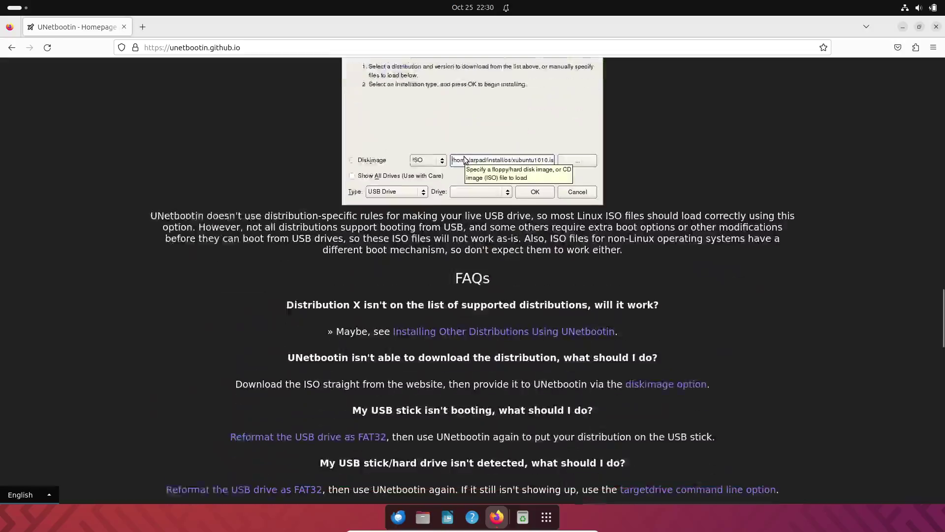
pyautogui.scroll(-4, 473, 280)
pyautogui.scroll(15, 473, 281)
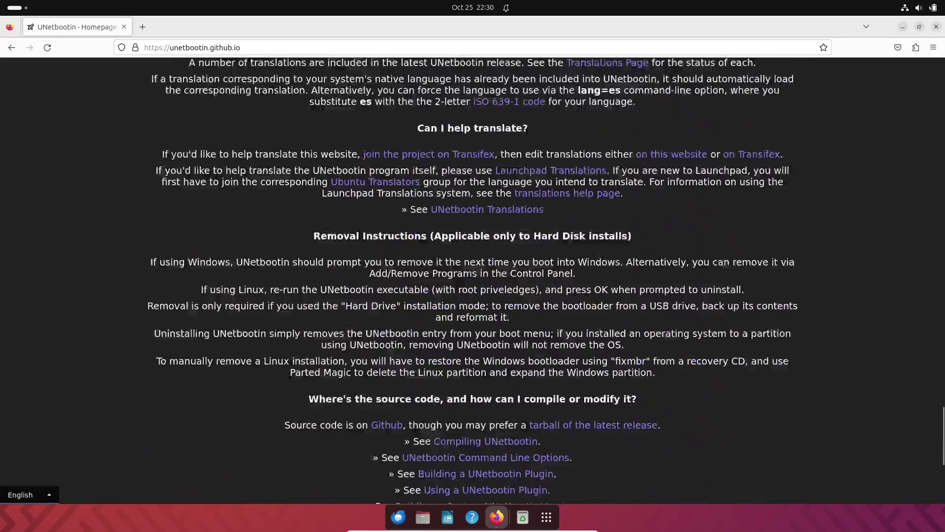
pyautogui.scroll(20, 465, 247)
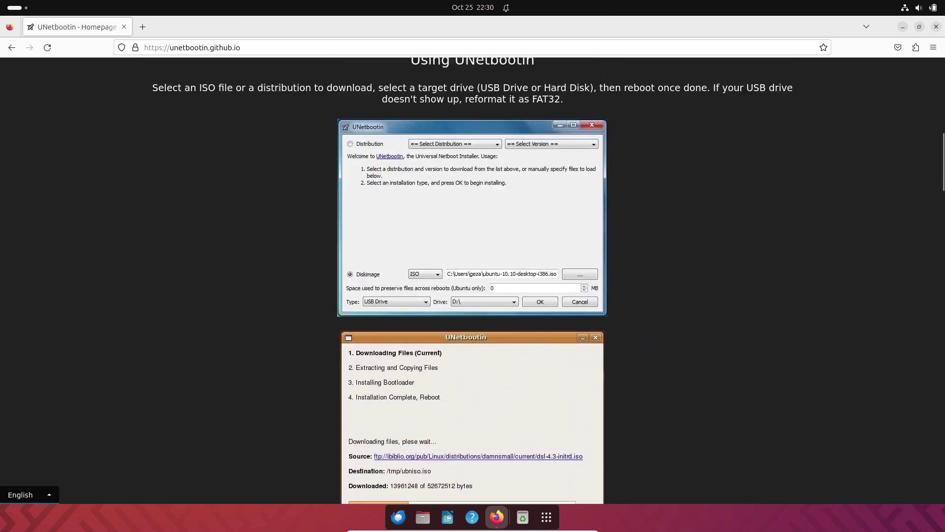
pyautogui.click(473, 176)
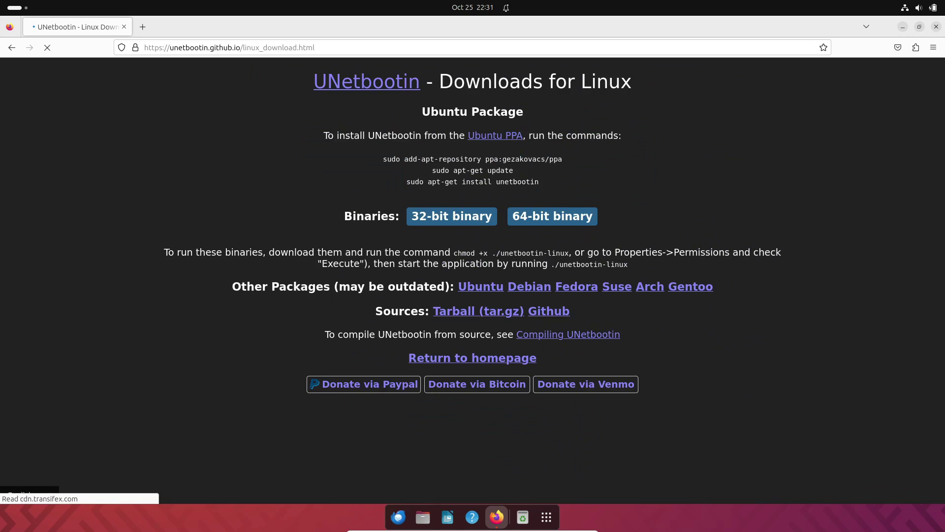
# - Search for rufus in a fresh tab and scroll through the Rufus site
pyautogui.hotkey('ctrl', 'w')
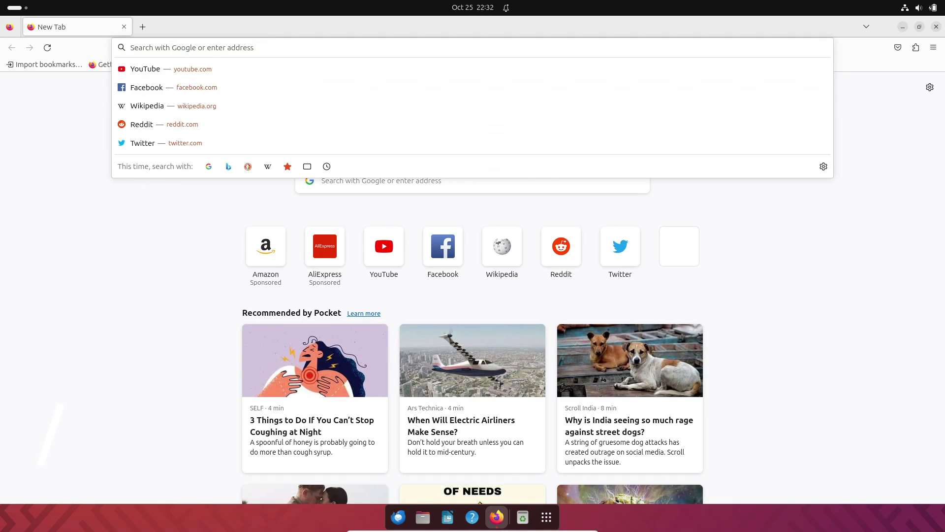
pyautogui.write('rufus')
pyautogui.press('Return')
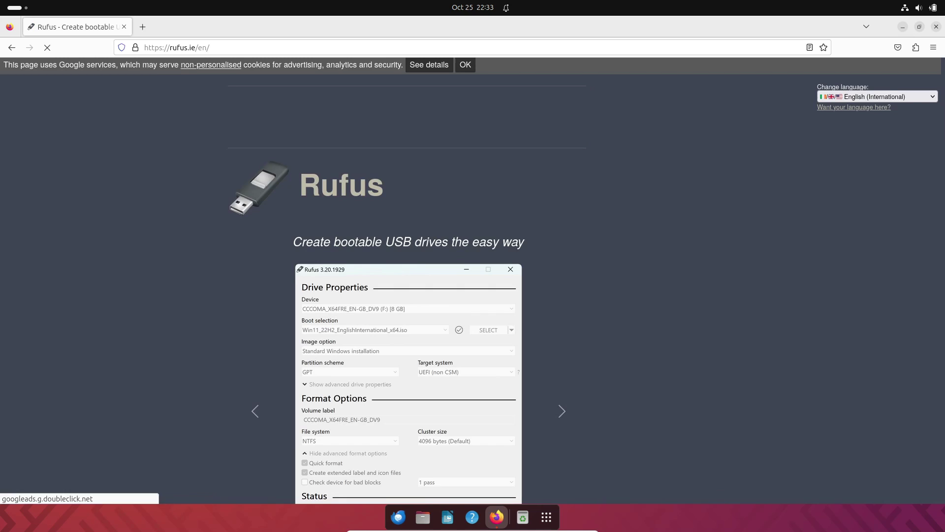
pyautogui.scroll(-2, 473, 295)
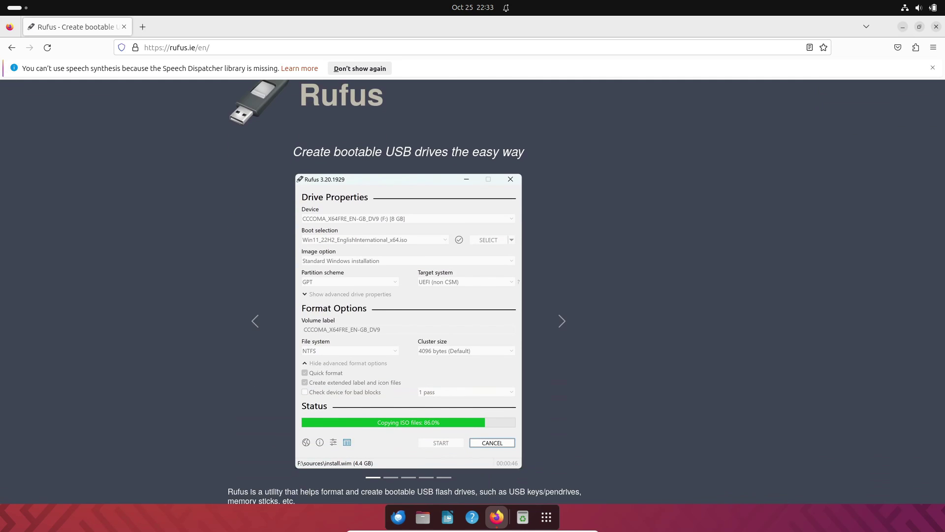
pyautogui.scroll(-5, 408, 295)
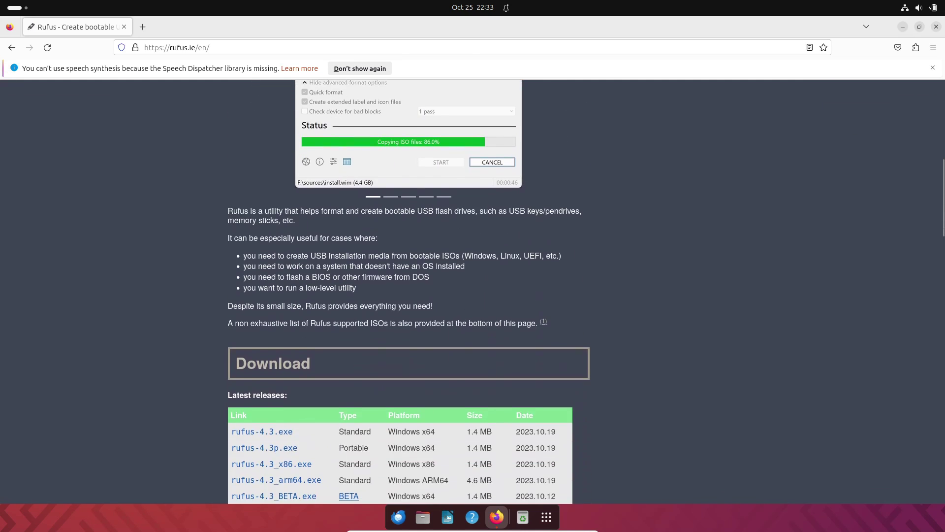
pyautogui.scroll(-20, 409, 291)
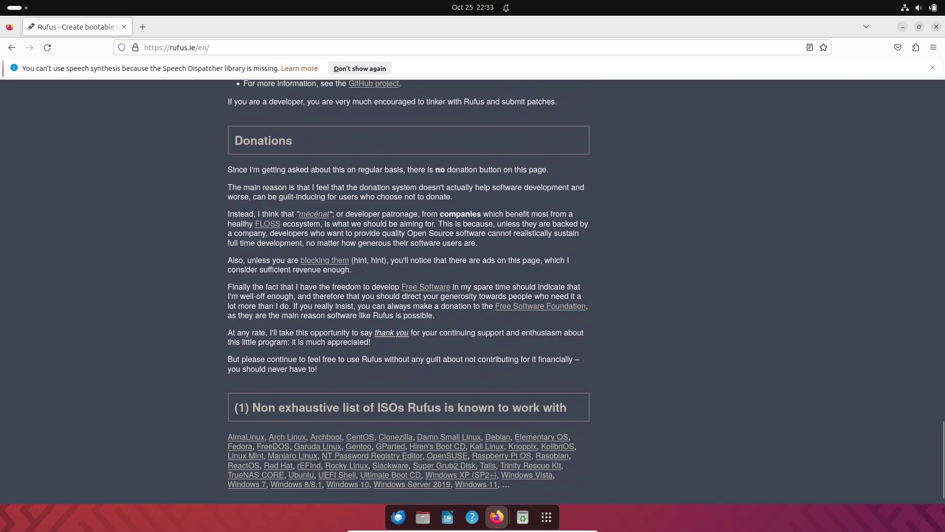
# - Dismiss the Rufus cookie notice and scroll down through the download releases
pyautogui.press('Home')
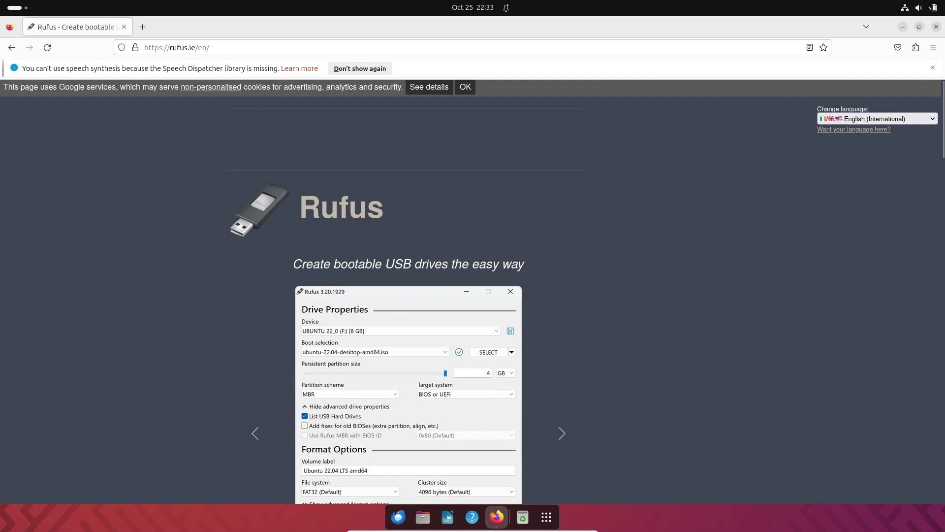
pyautogui.click(465, 87)
pyautogui.scroll(-8, 409, 296)
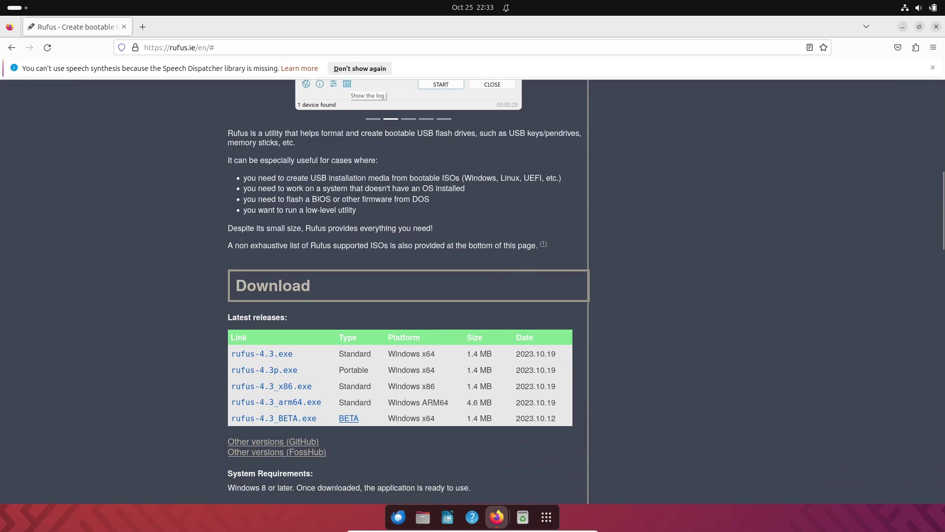
pyautogui.scroll(-1, 408, 291)
pyautogui.scroll(-5, 409, 291)
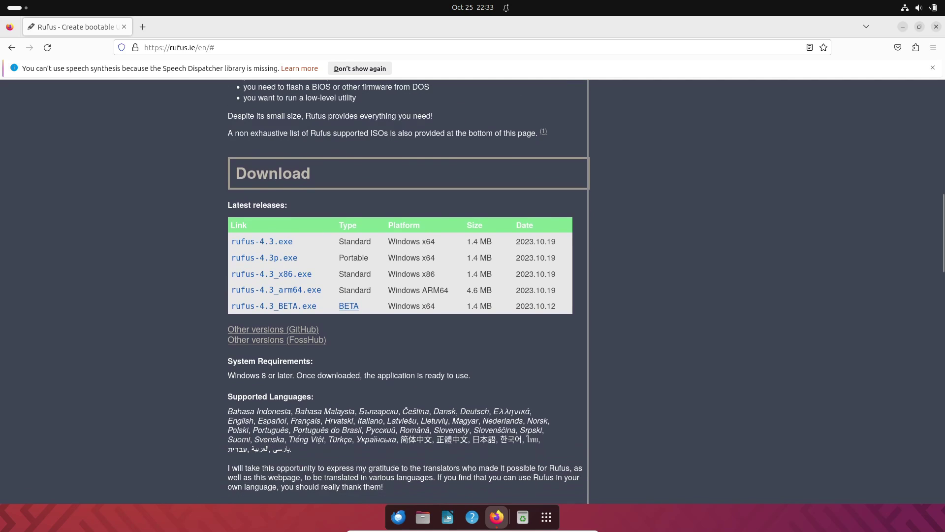
pyautogui.scroll(-12, 409, 290)
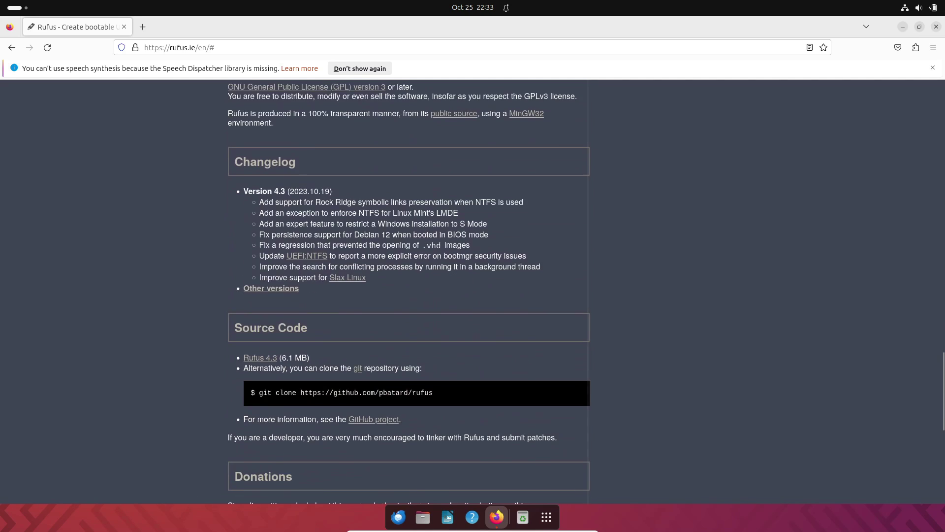
pyautogui.scroll(-3, 408, 291)
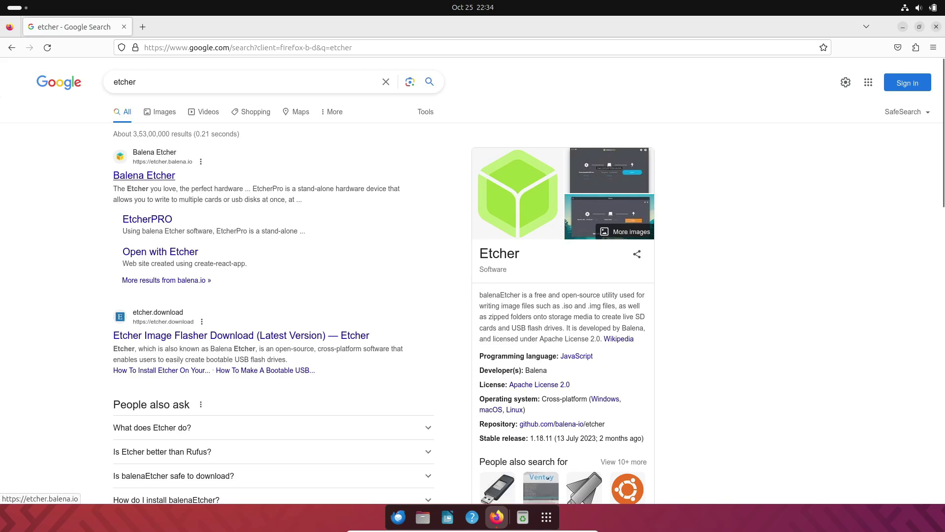
# - Open etcher.balena.io, scroll through its features and community sections, and jump to the Etcher download table
pyautogui.click(88, 177)
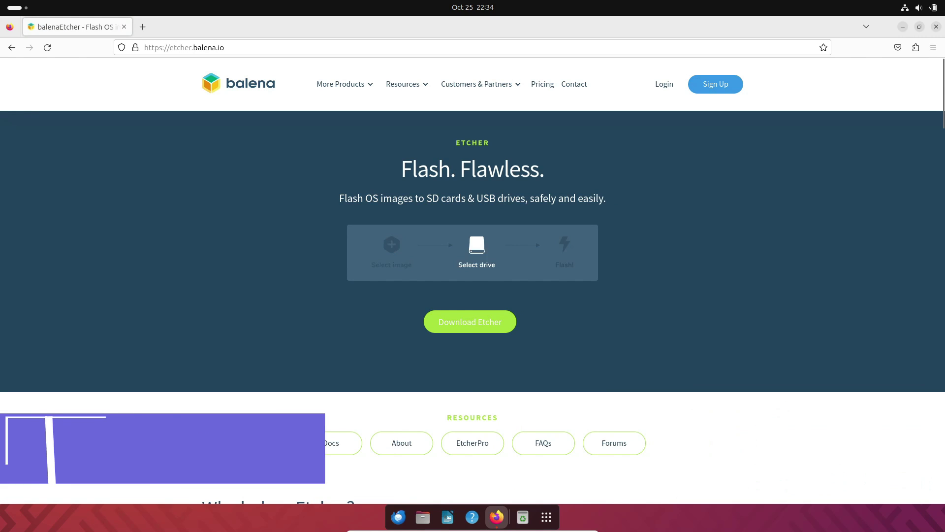
pyautogui.scroll(-3, 472, 315)
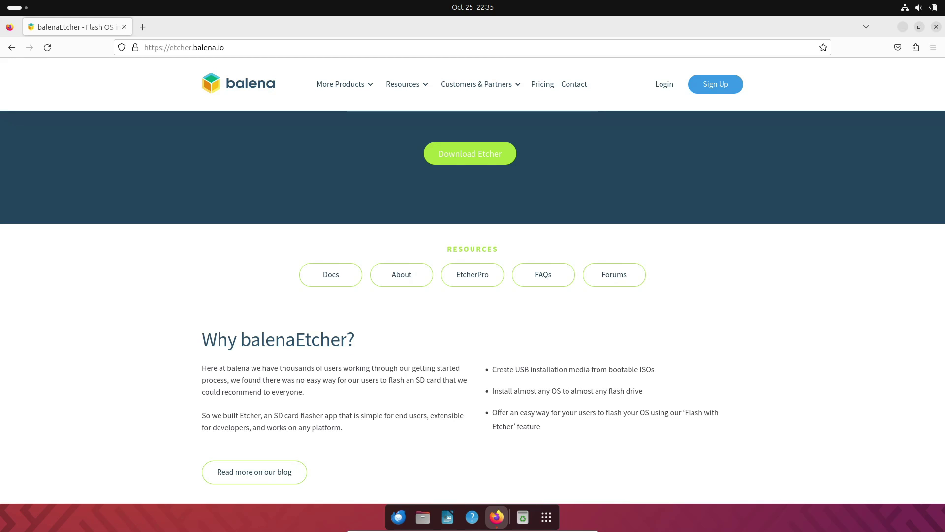
pyautogui.scroll(-20, 472, 305)
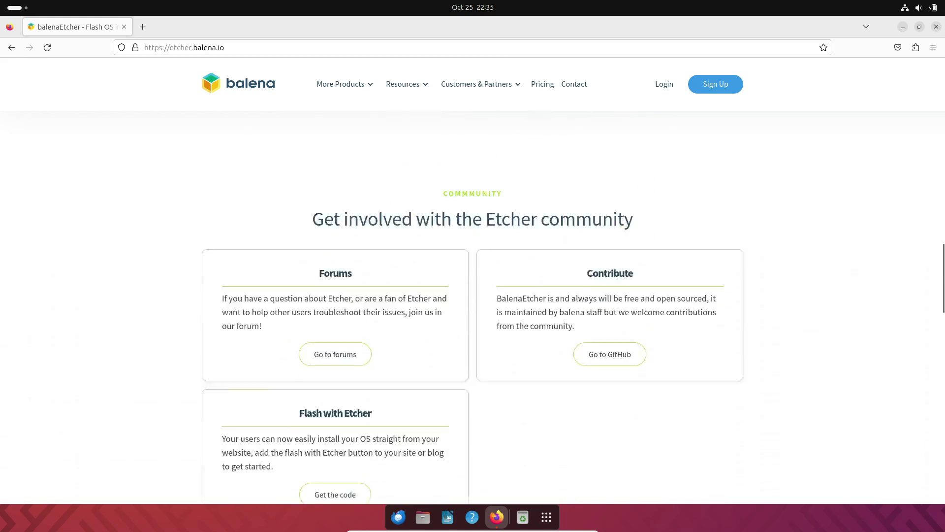
pyautogui.scroll(-10, 472, 295)
pyautogui.scroll(20, 473, 296)
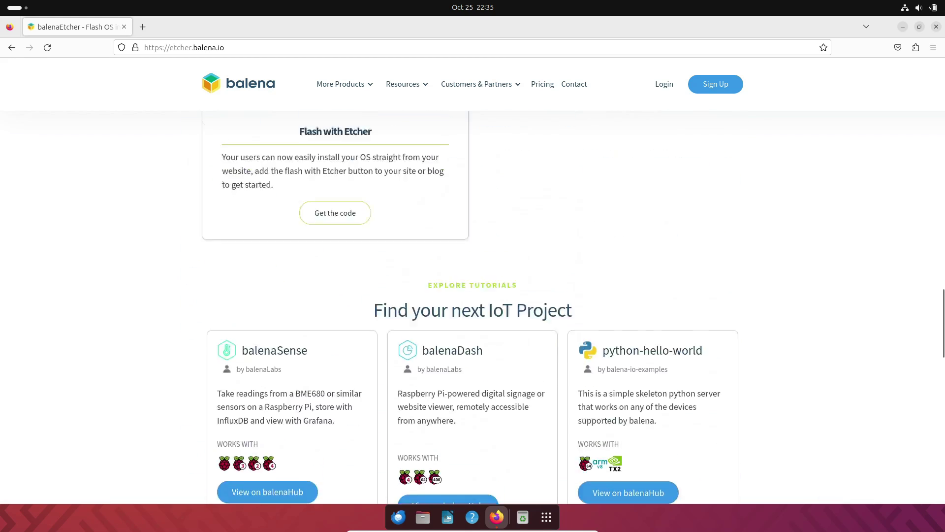
pyautogui.scroll(5, 473, 295)
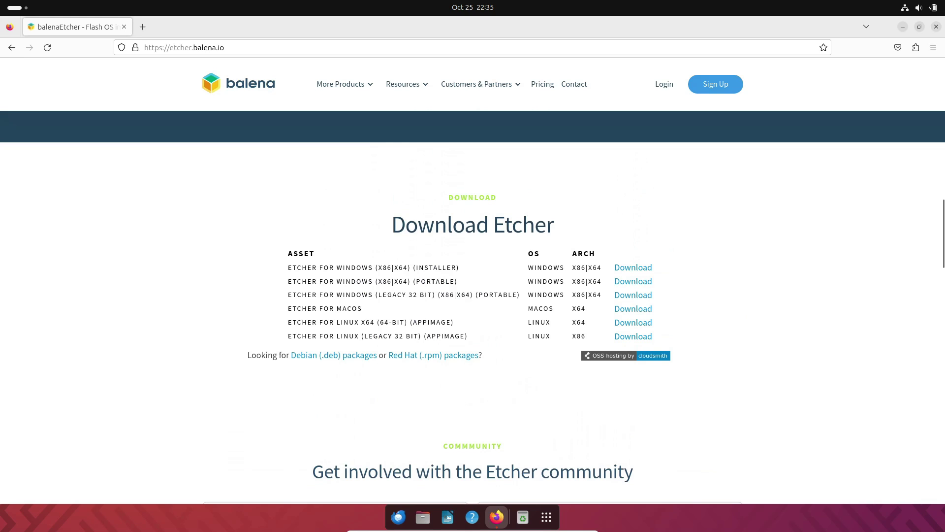
pyautogui.scroll(10, 473, 295)
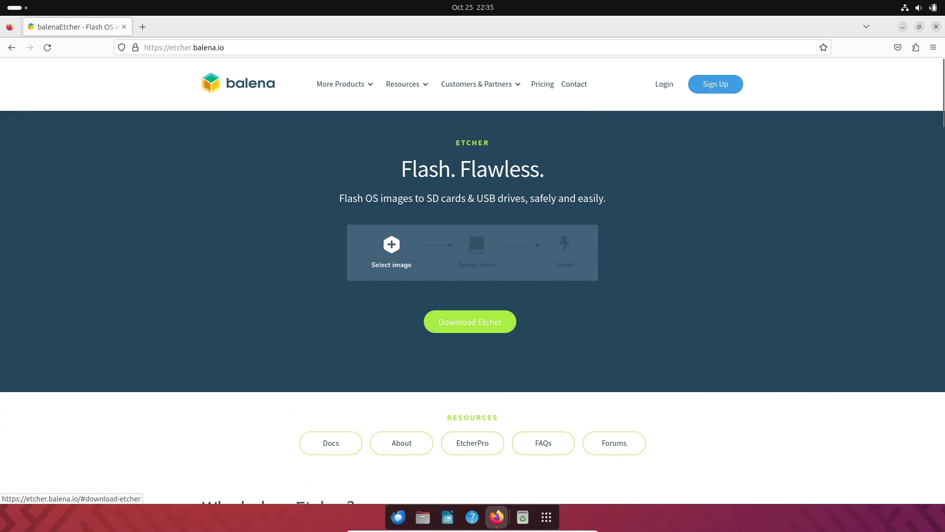
pyautogui.moveTo(345, 84)
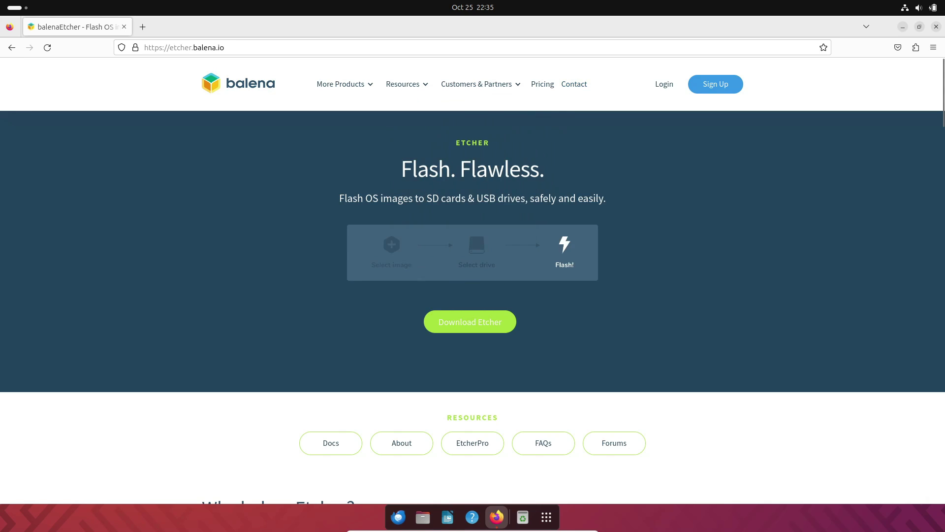
pyautogui.click(470, 321)
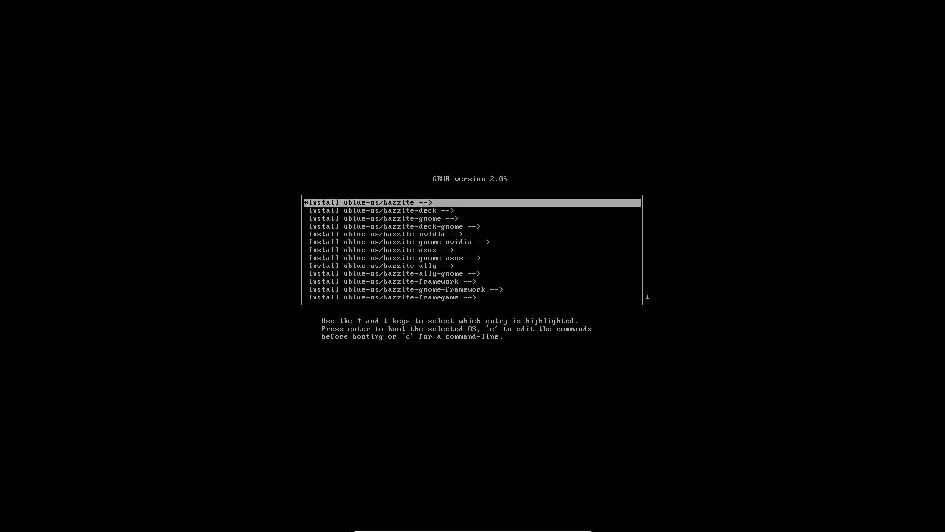
# - Move down the Bazzite GRUB install entries and back up to the first ones
pyautogui.press('Down')
pyautogui.press('Down')
pyautogui.press('Down')
pyautogui.press('Down')
pyautogui.press('Down')
pyautogui.press('Down')
pyautogui.press('Down')
pyautogui.press('Down')
pyautogui.press('Down')
pyautogui.press('Down')
pyautogui.press('Down')
pyautogui.press('Down')
pyautogui.press('Down')
pyautogui.press('Down')
pyautogui.press('Down')
pyautogui.press('Down')
pyautogui.press('Down')
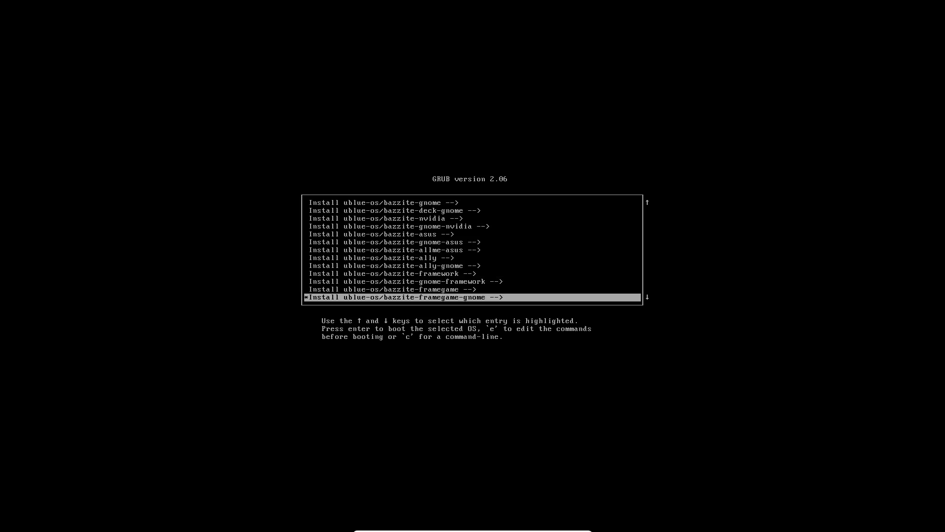
pyautogui.press('Up')
pyautogui.press('Up')
pyautogui.press('Up')
pyautogui.press('Up')
pyautogui.press('Up')
pyautogui.press('Up')
pyautogui.press('Up')
pyautogui.press('Up')
pyautogui.press('Up')
pyautogui.press('Up')
pyautogui.press('Up')
pyautogui.press('Up')
pyautogui.press('Up')
pyautogui.press('Up')
pyautogui.press('Up')
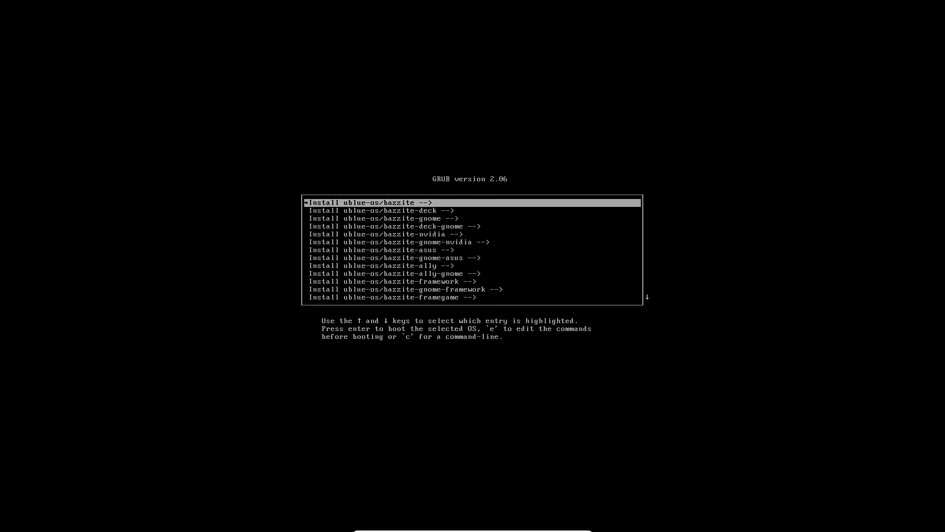